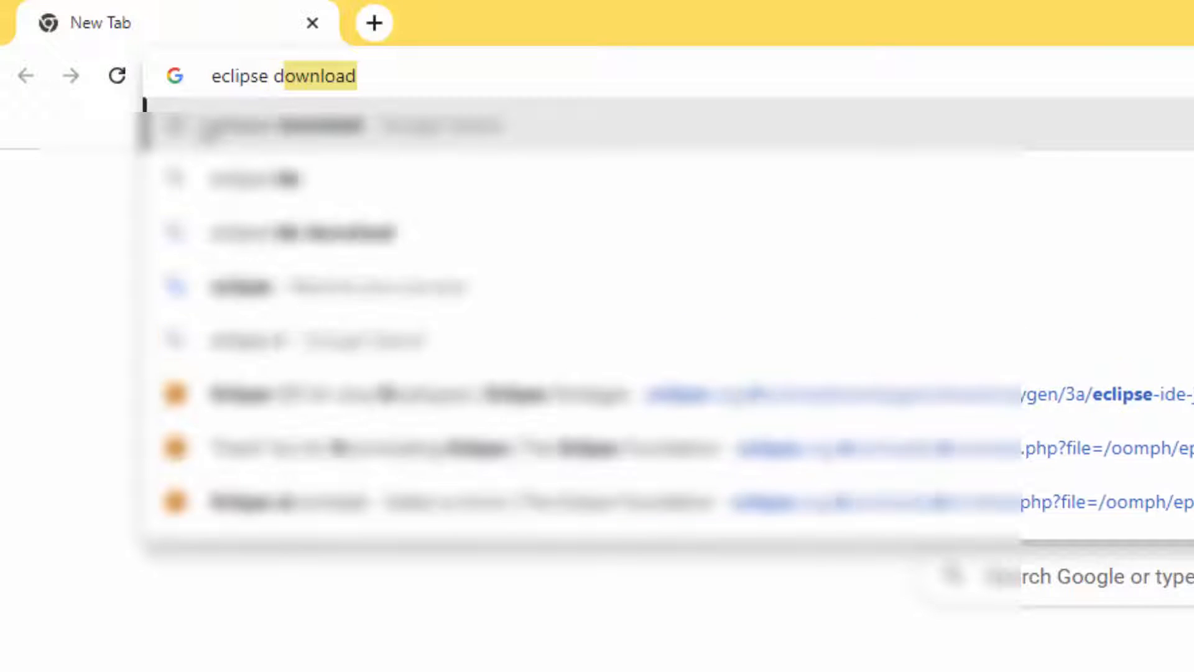
Search the web for "eclipse download" to reach the Eclipse Foundation downloads page.
text(load)
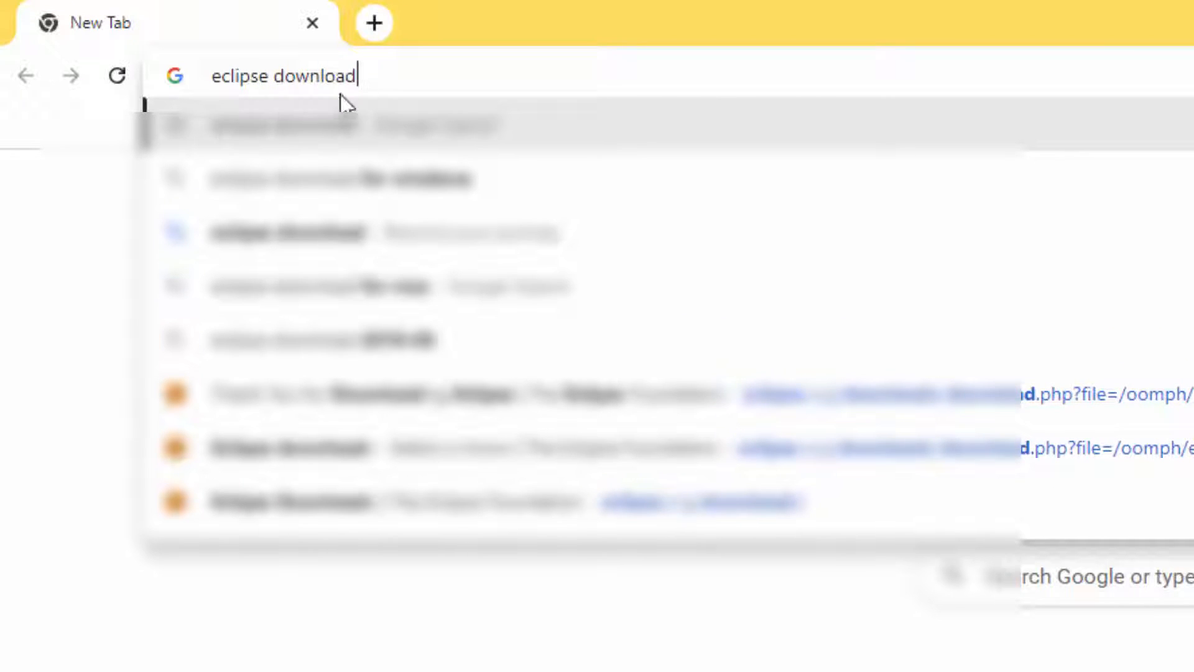
drag(367, 75, 205, 75)
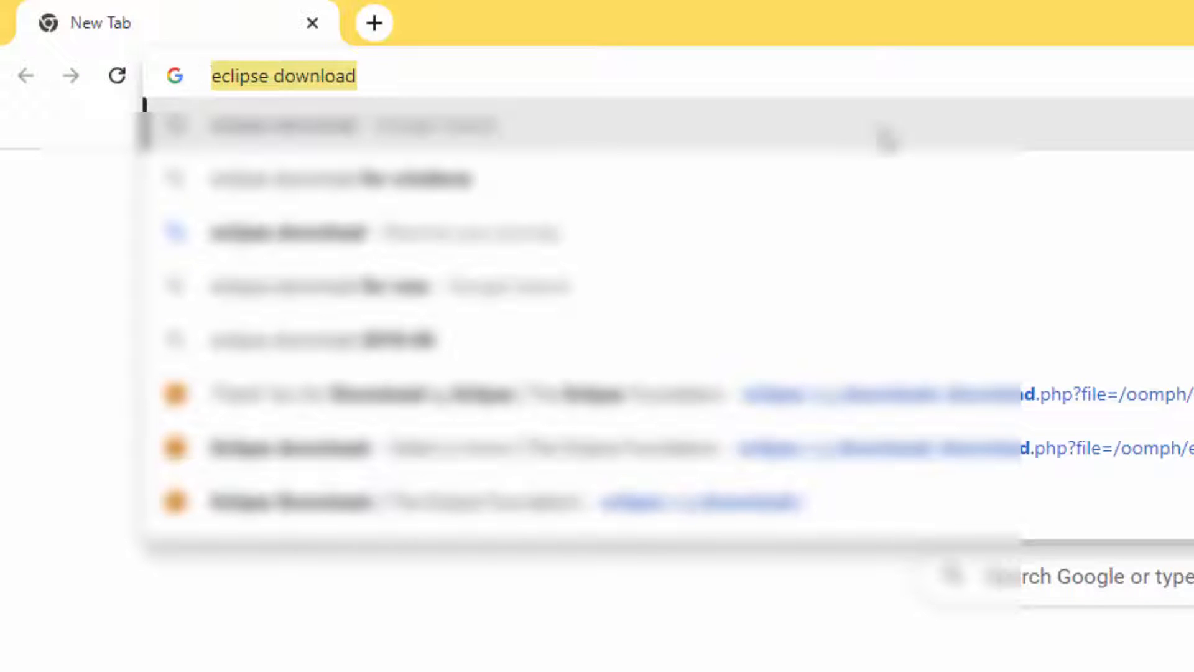
click(886, 138)
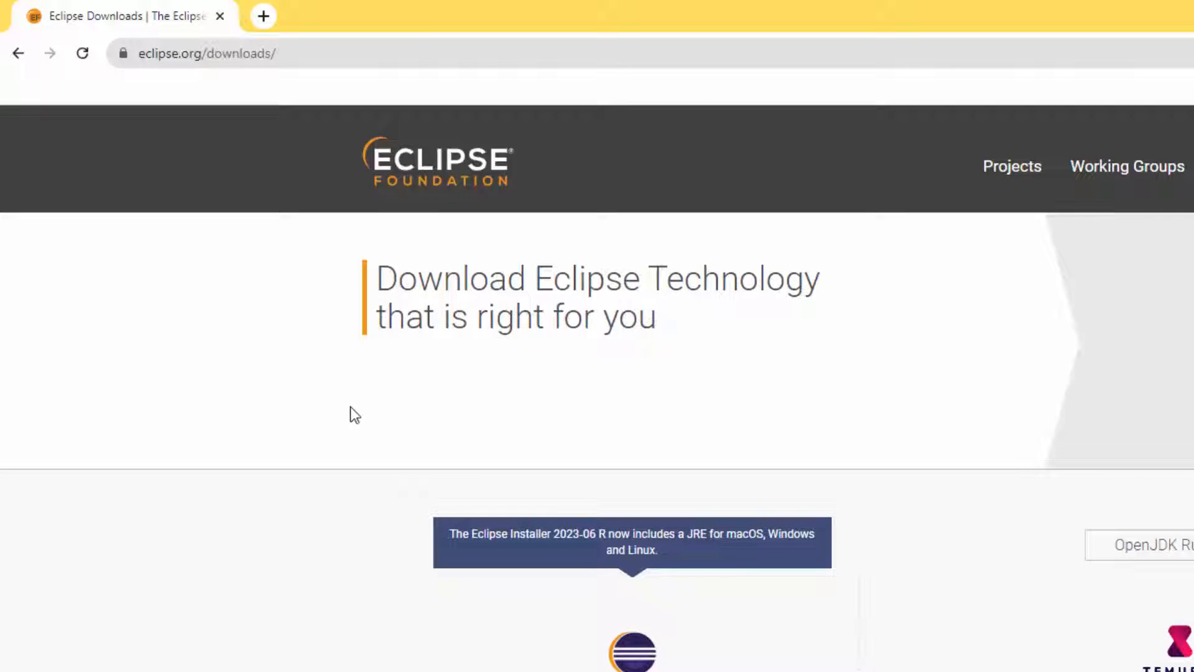
Download the x86_64 installer for Eclipse IDE 2023-06, eclipse-inst-jre-win64.exe, from the offered mirror.
scroll(349, 410, down, 2)
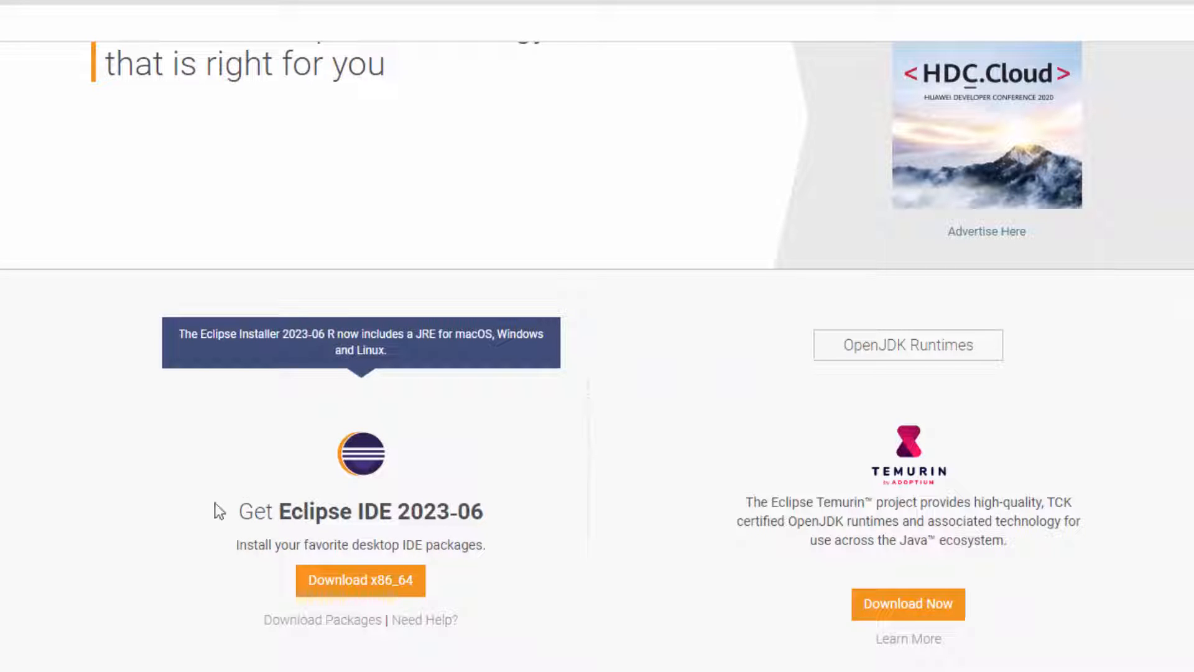
click(349, 586)
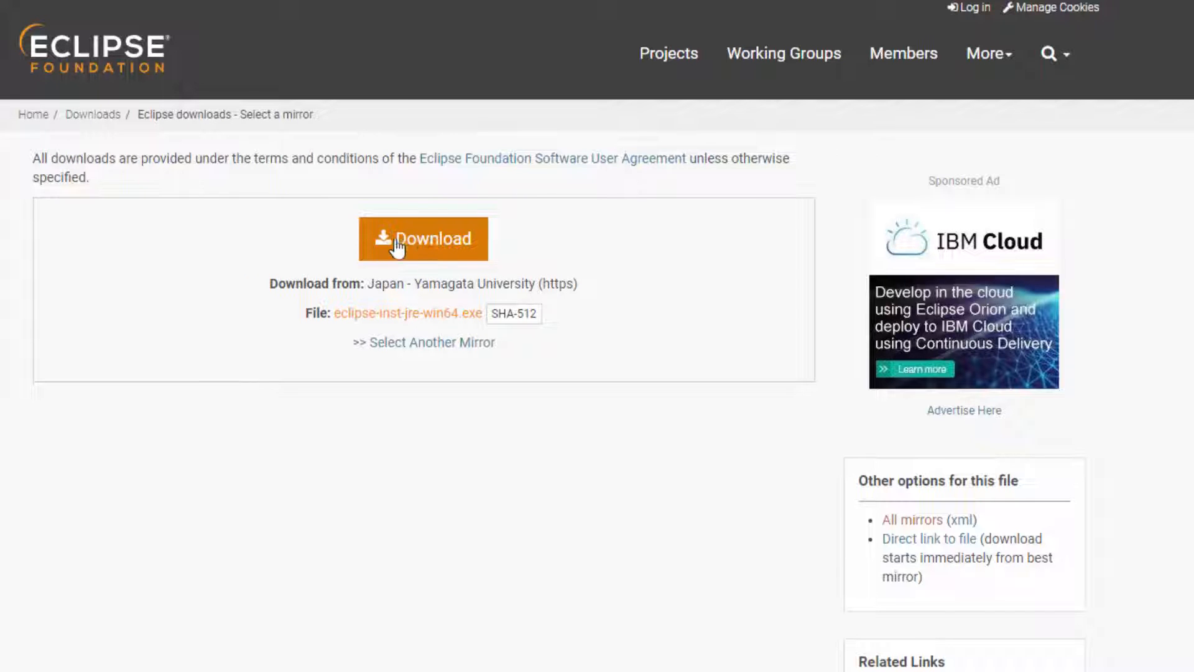
click(429, 252)
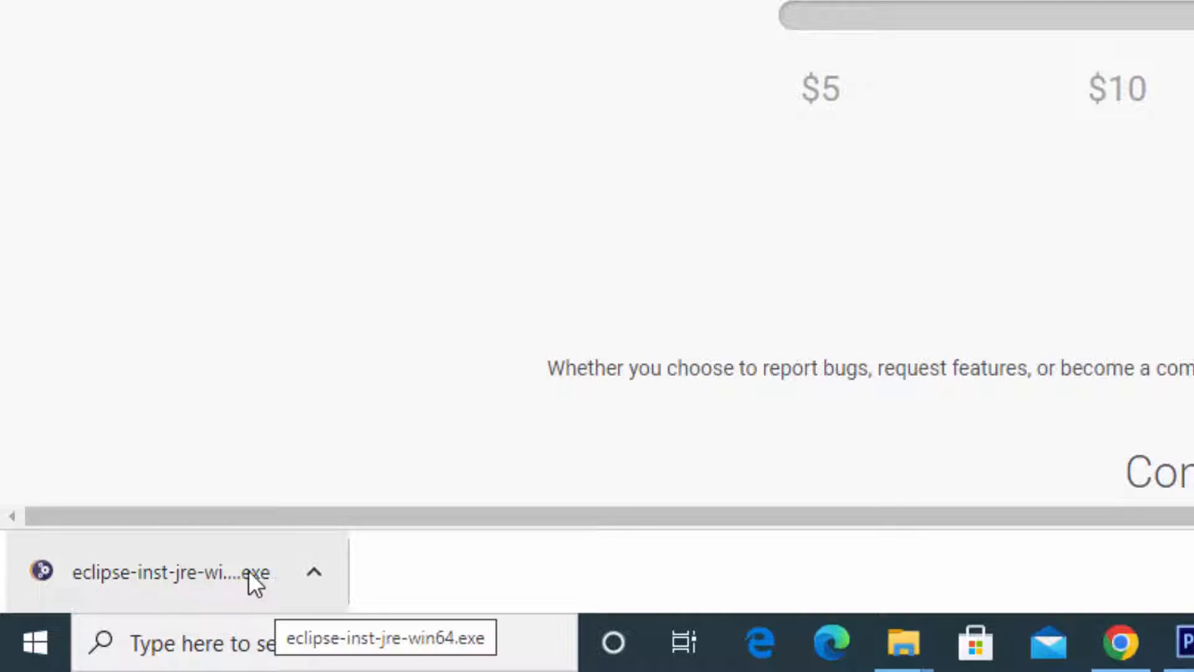
Show the downloaded eclipse-inst-jre-win64.exe in its folder and run the installer from there.
click(314, 580)
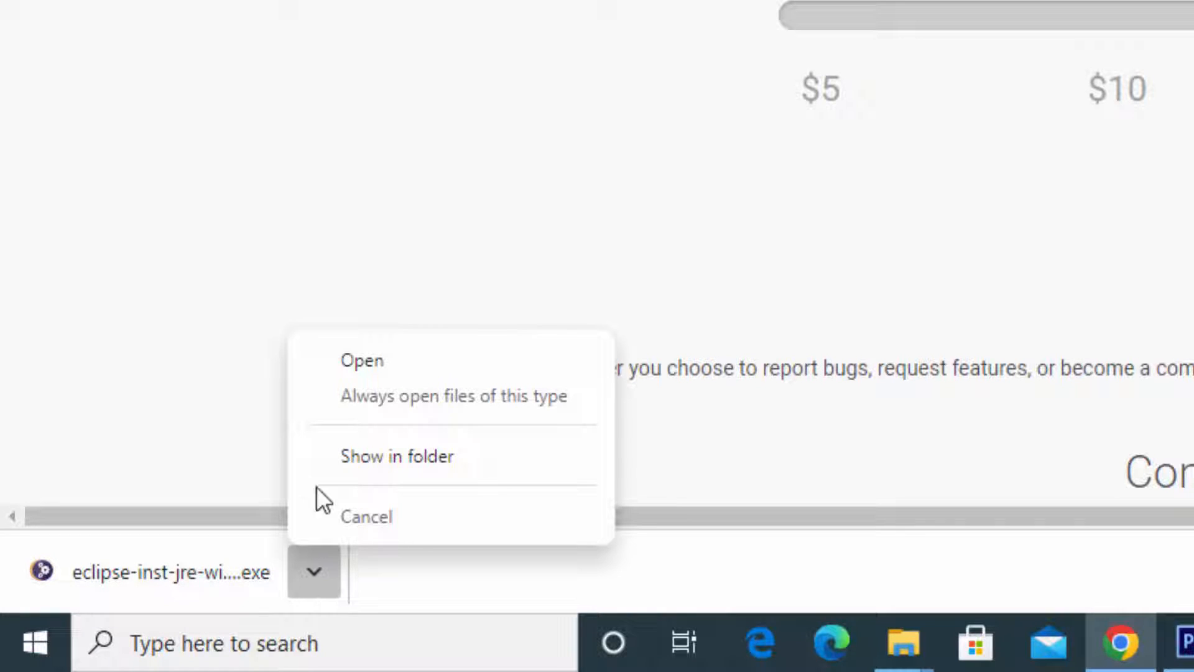
click(422, 456)
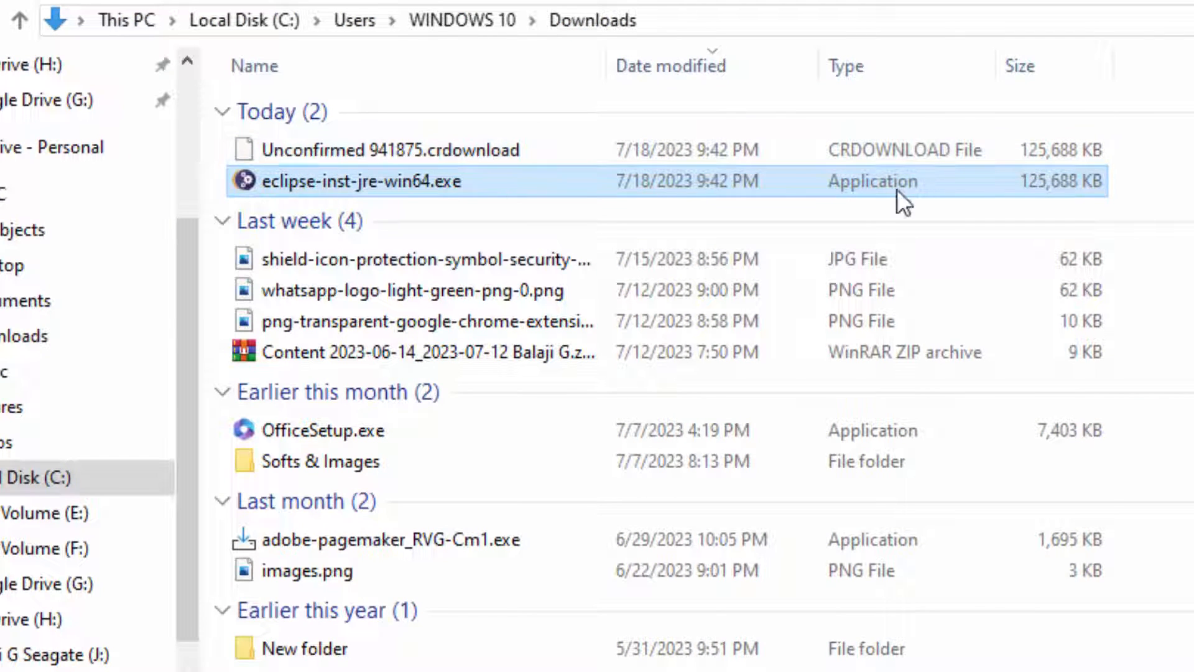
double_click(829, 186)
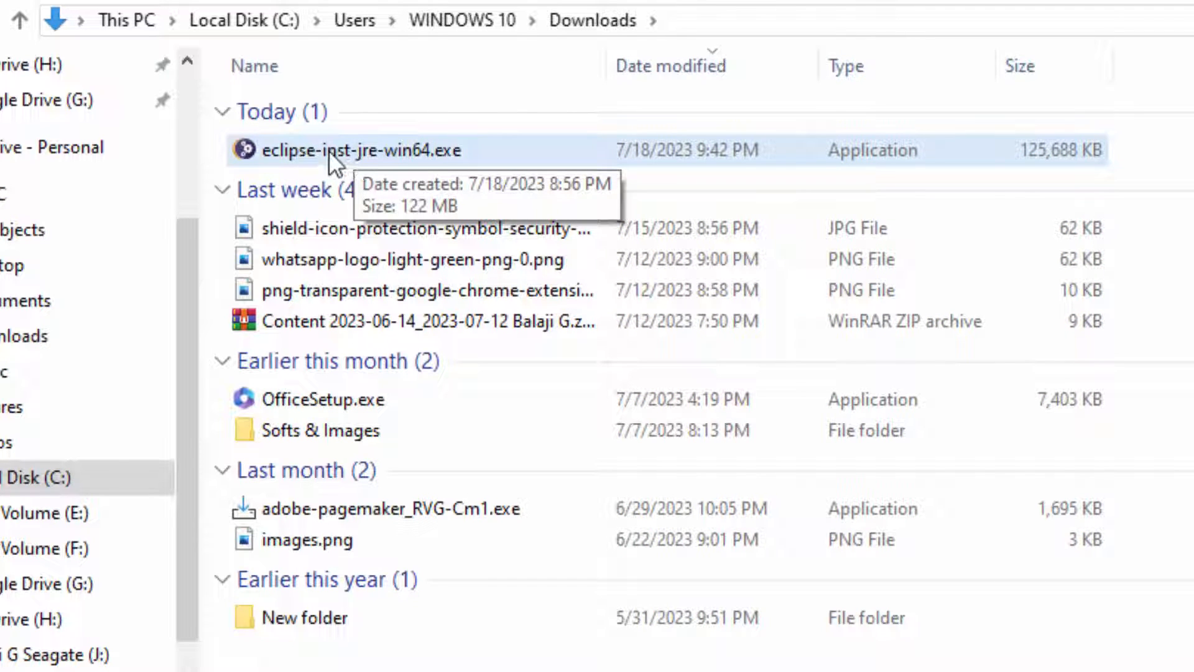
double_click(329, 150)
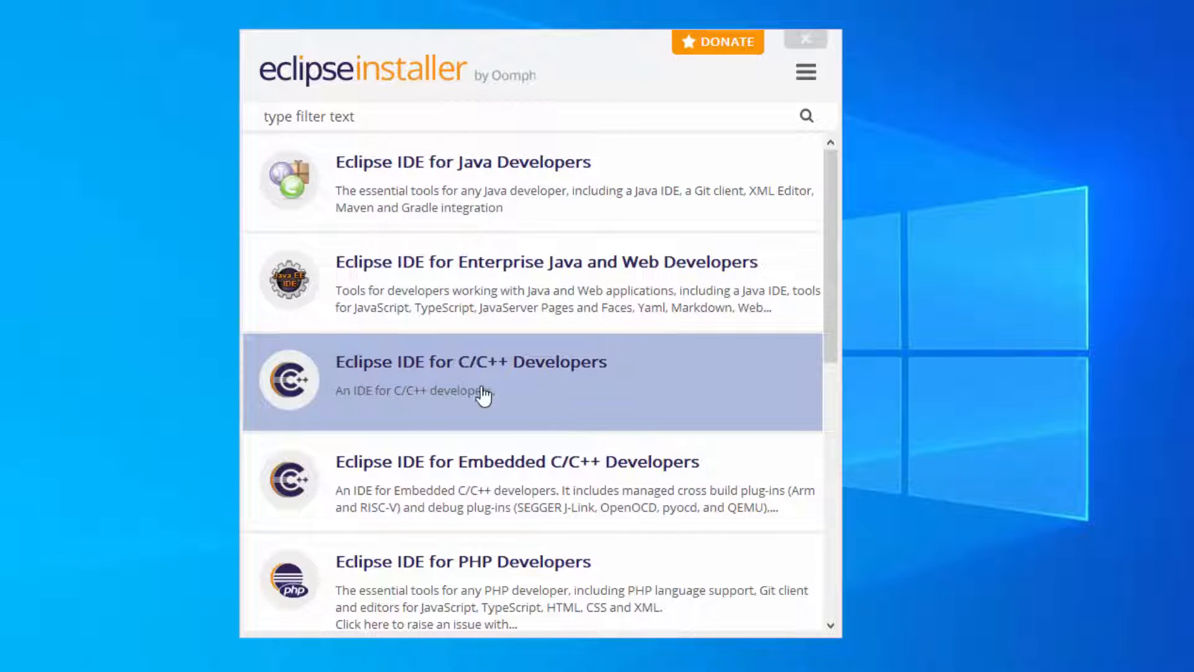
Look through the installer's package list and choose Eclipse IDE for Java Developers.
drag(831, 353, 837, 431)
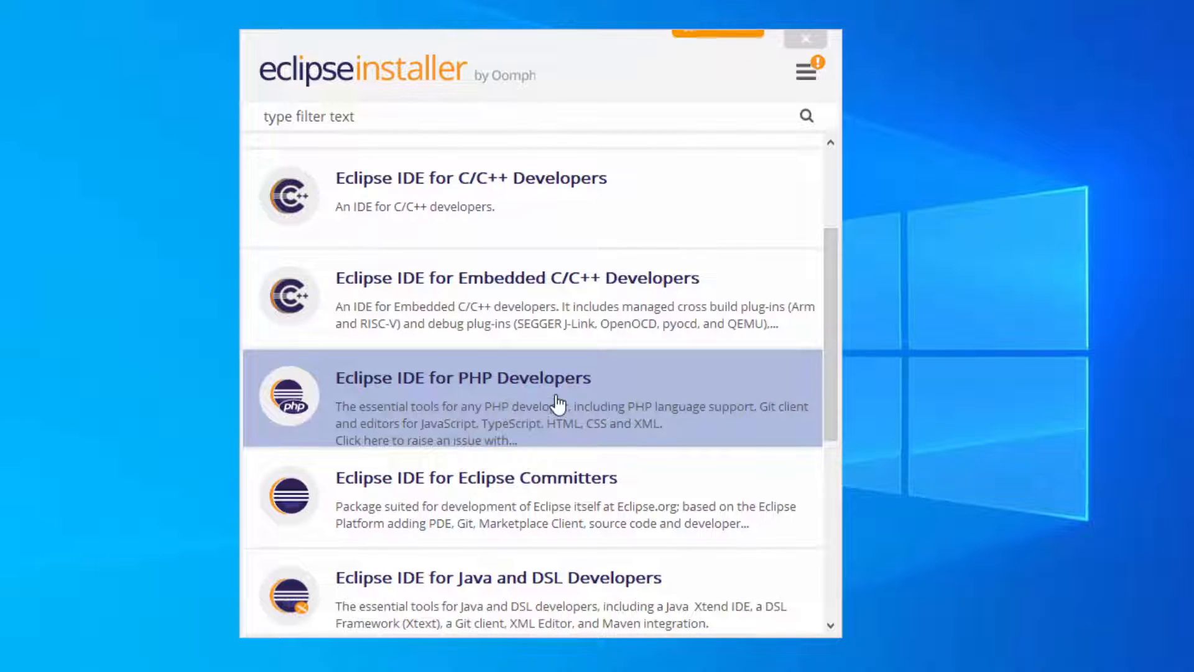
drag(829, 421, 834, 576)
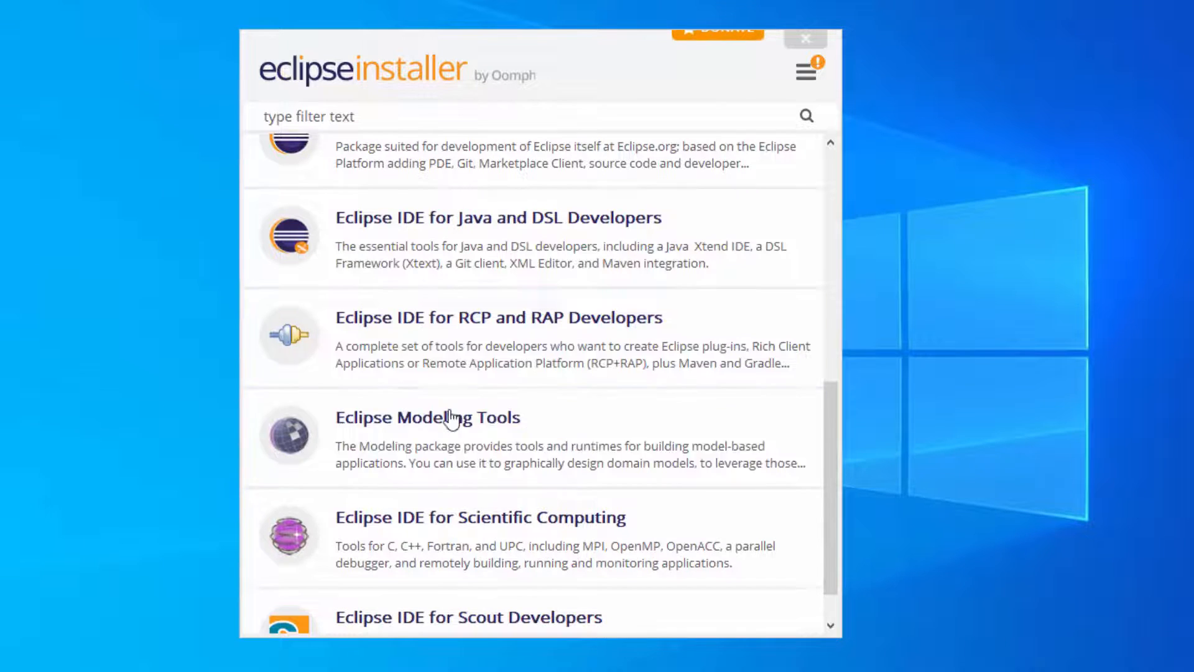
drag(829, 507, 813, 568)
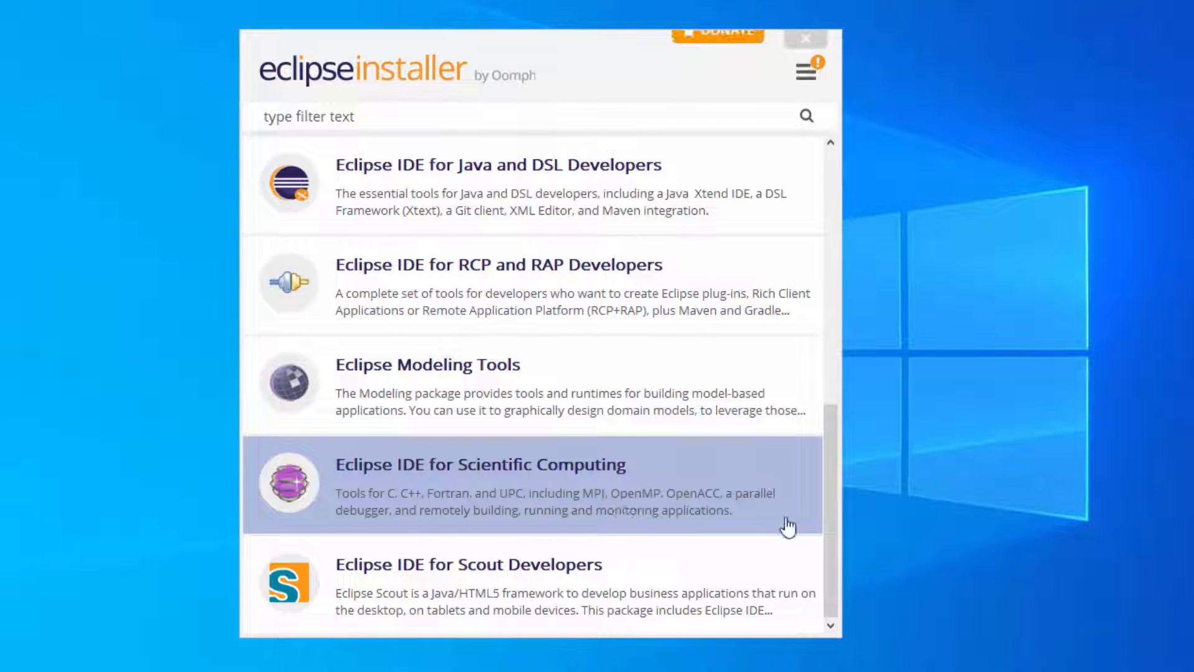
drag(835, 553, 823, 402)
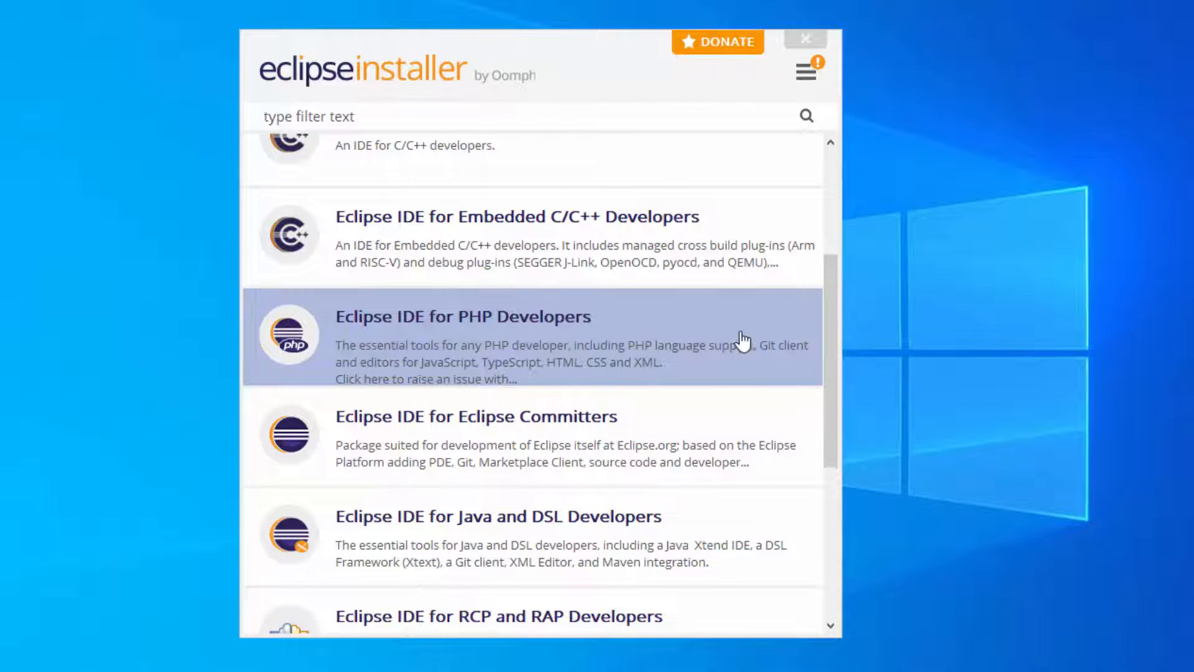
drag(830, 345, 828, 218)
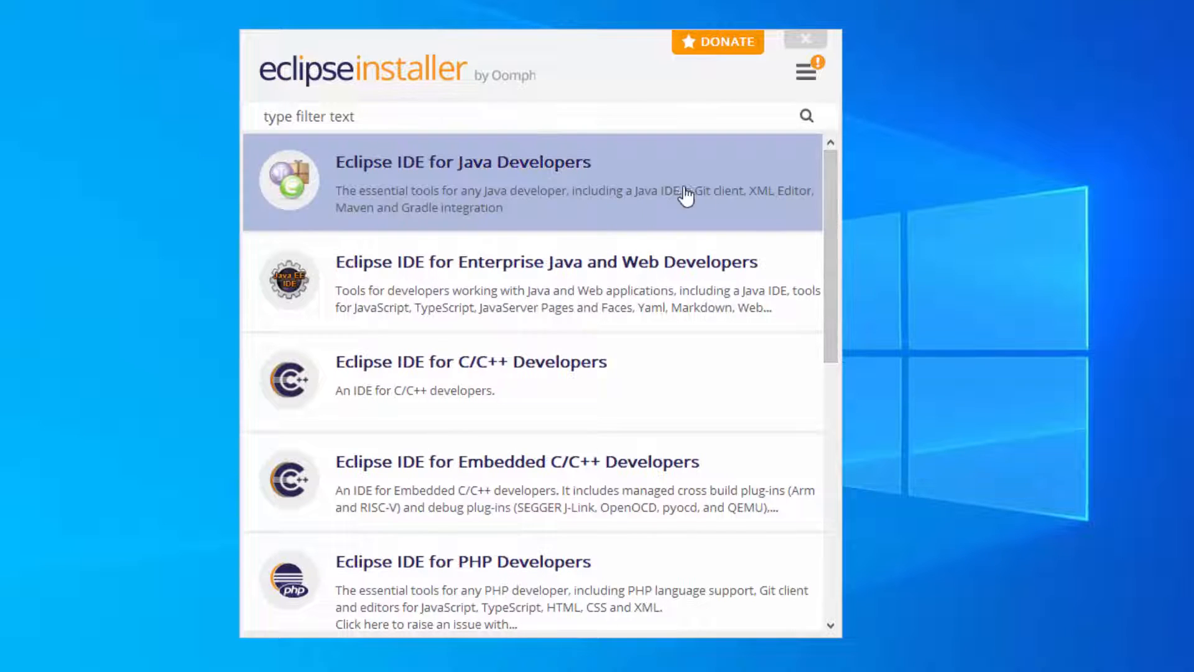
click(519, 186)
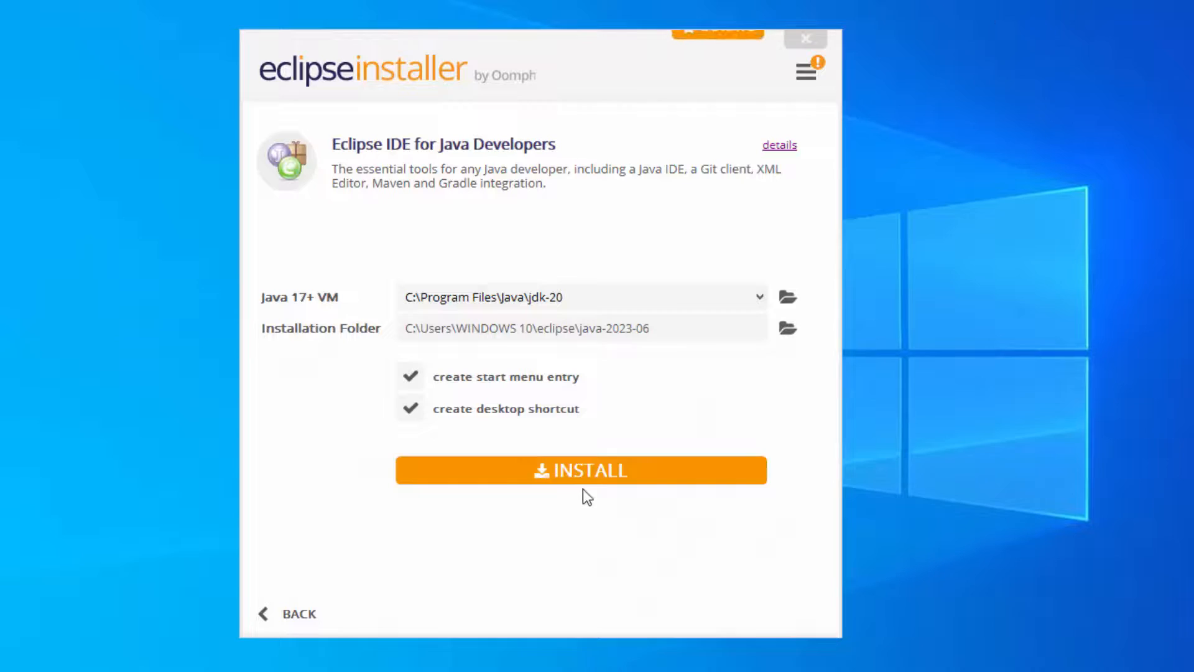
Install the Java Developers package with the preset options and accept the Eclipse Foundation Software User Agreement.
click(540, 471)
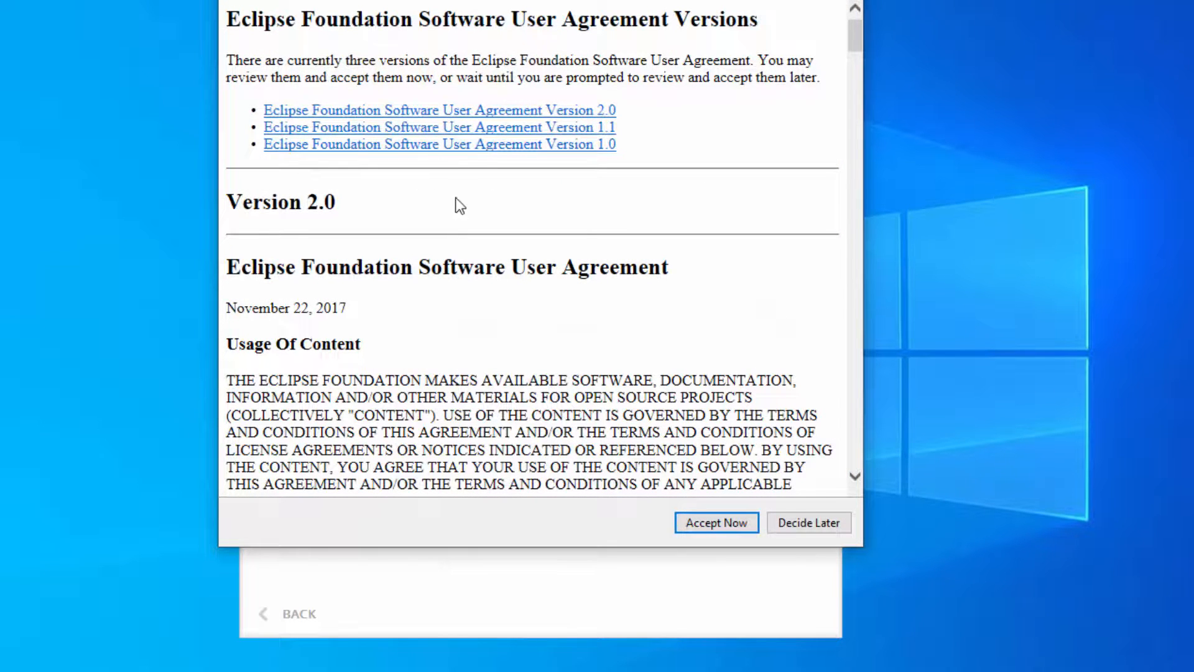
scroll(732, 101, down, 5)
drag(854, 41, 829, 355)
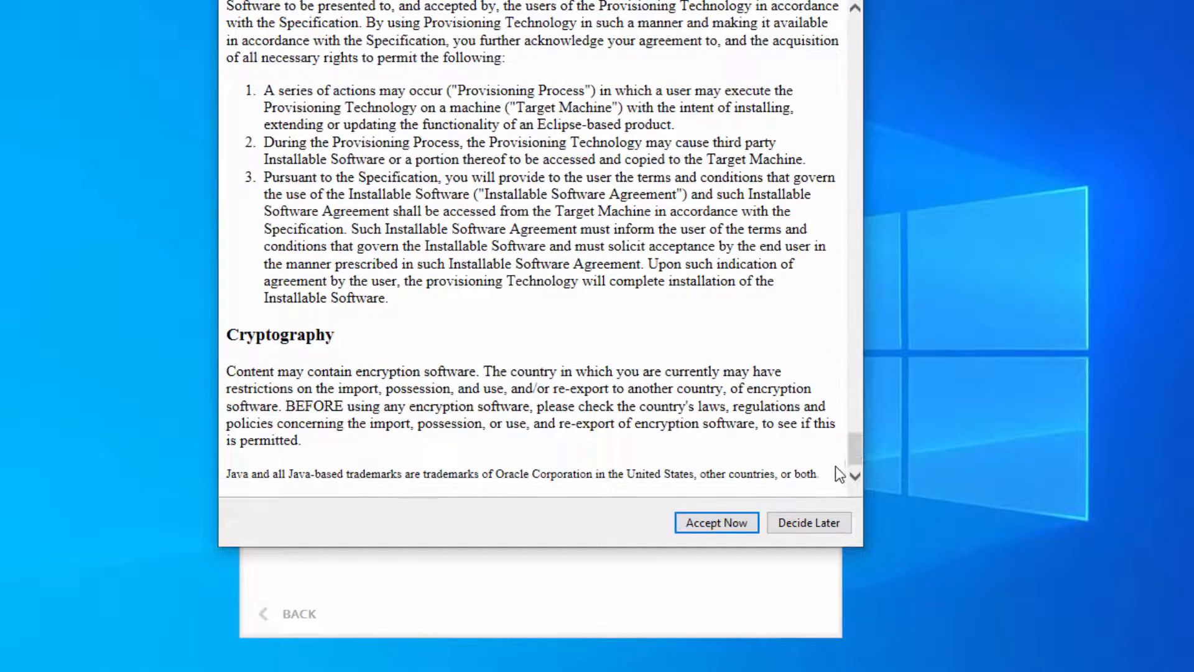
click(719, 523)
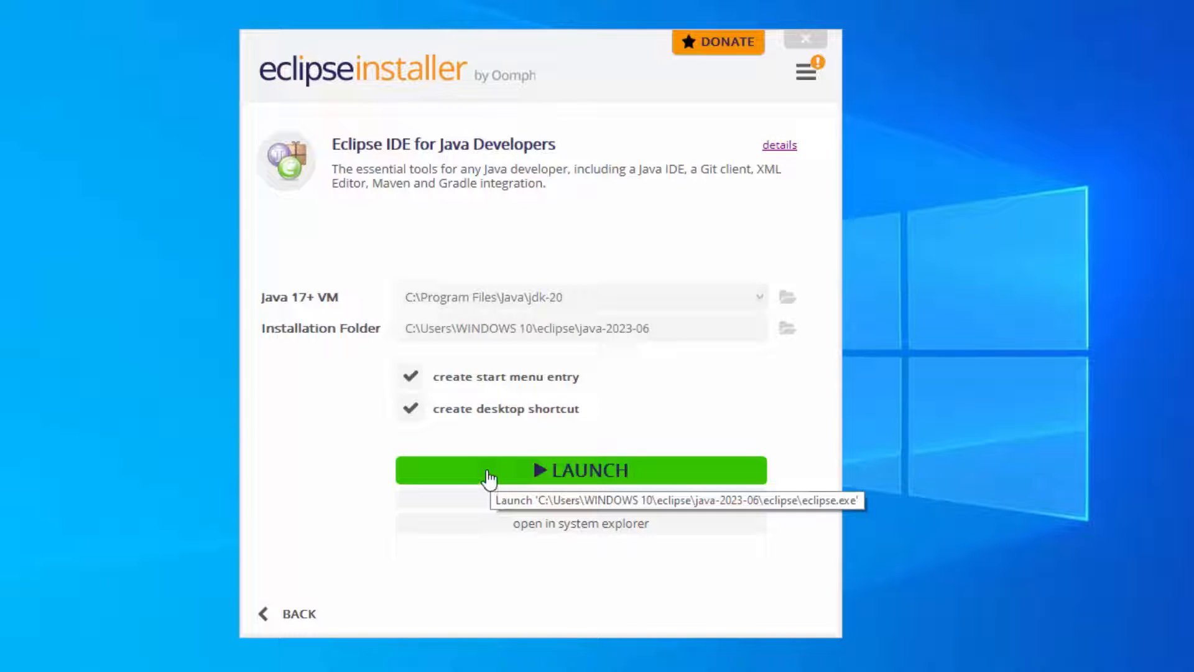
Launch the installed IDE with C:\Users\WINDOWS 10\eclipse-workspace as the default workspace, without being asked again.
click(558, 475)
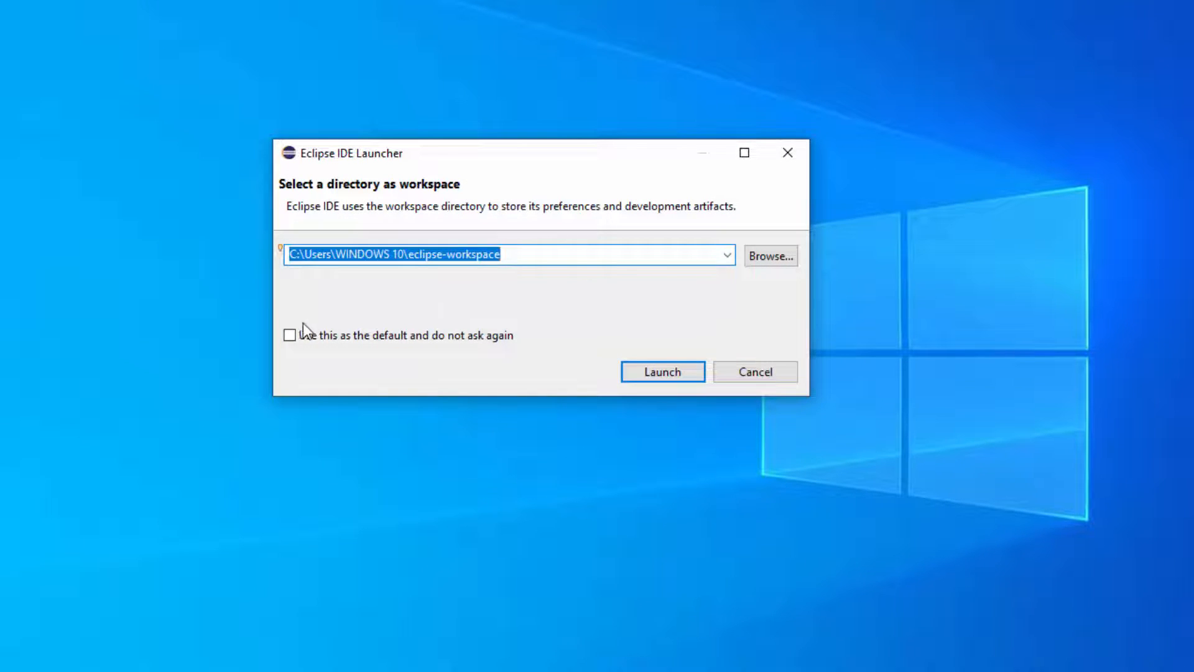
click(289, 335)
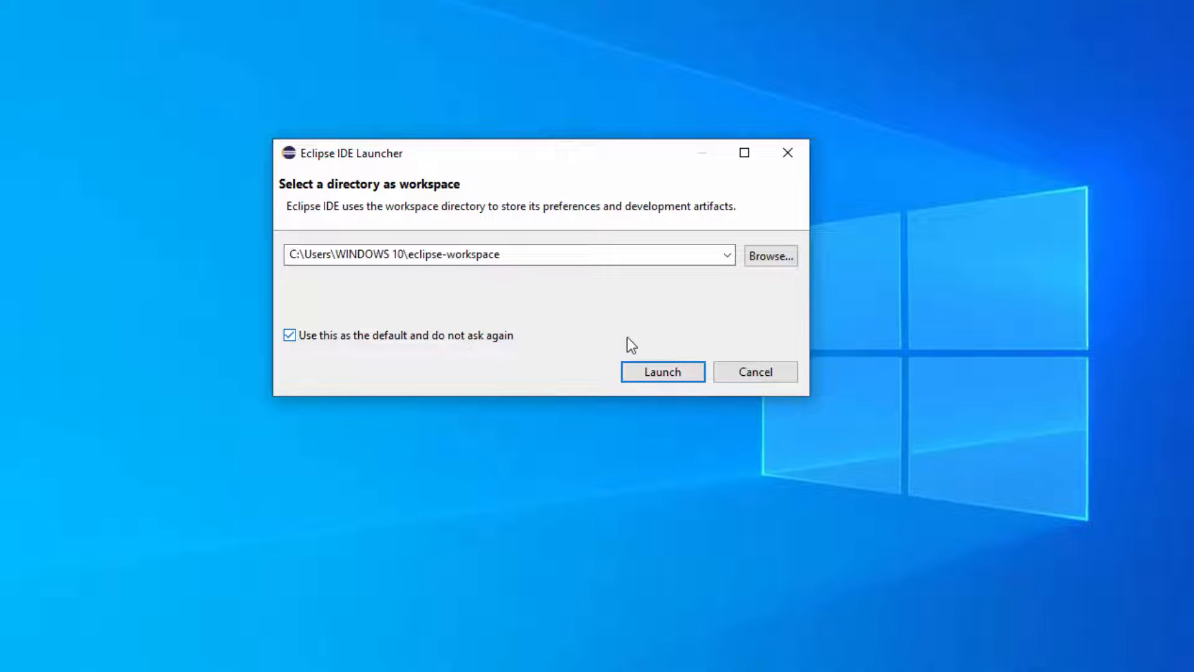
click(664, 372)
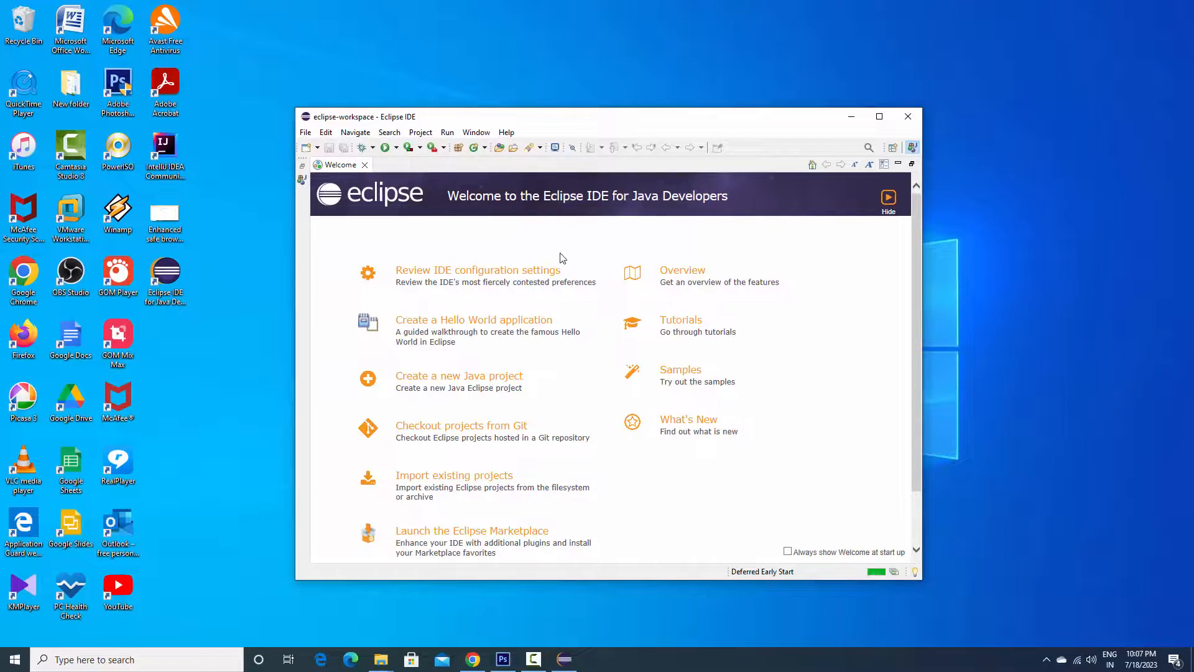
Create a new Java project named Helloworld, keeping the default location, JRE and layout settings.
click(305, 133)
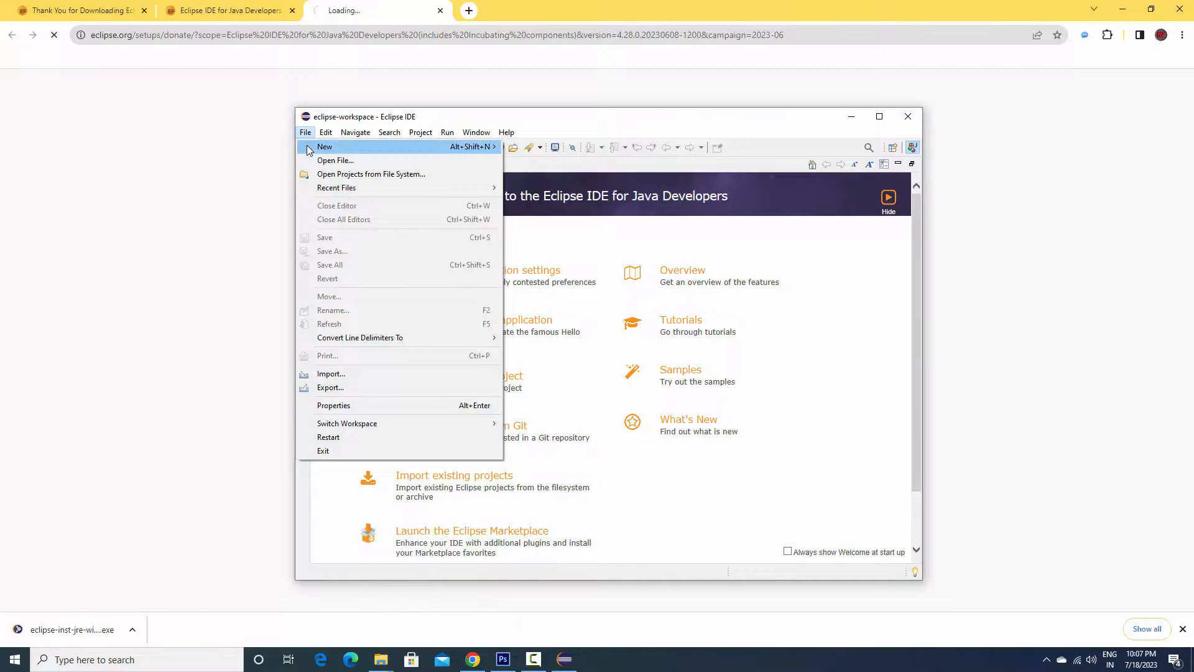
mouse_move(312, 149)
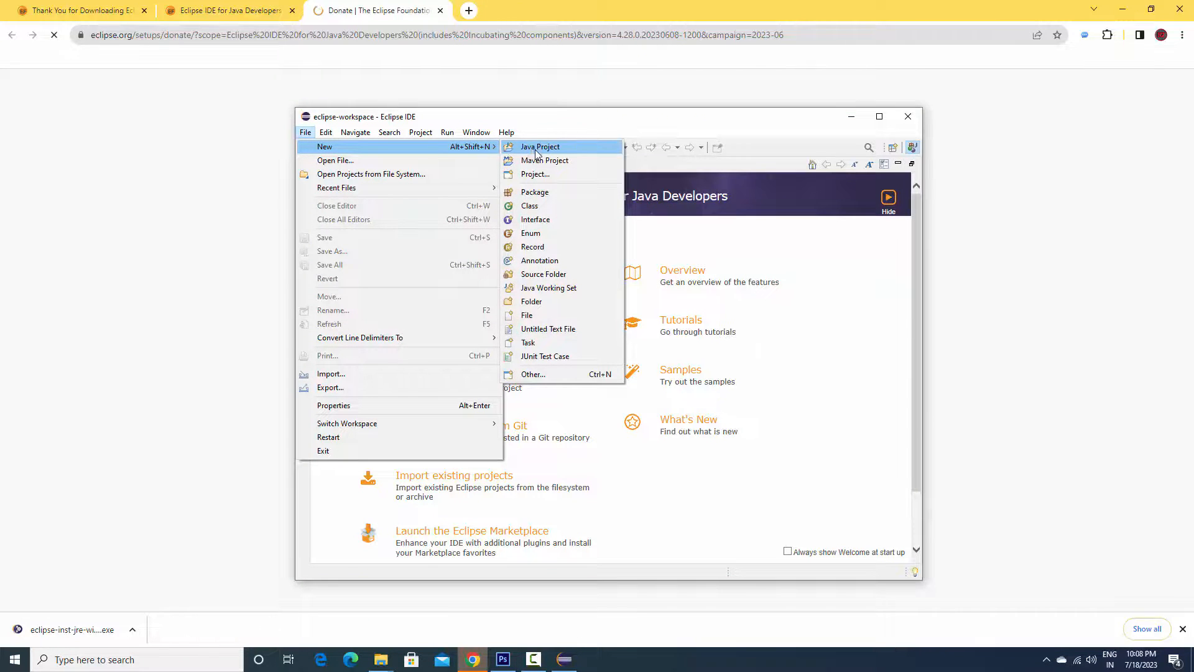
click(535, 149)
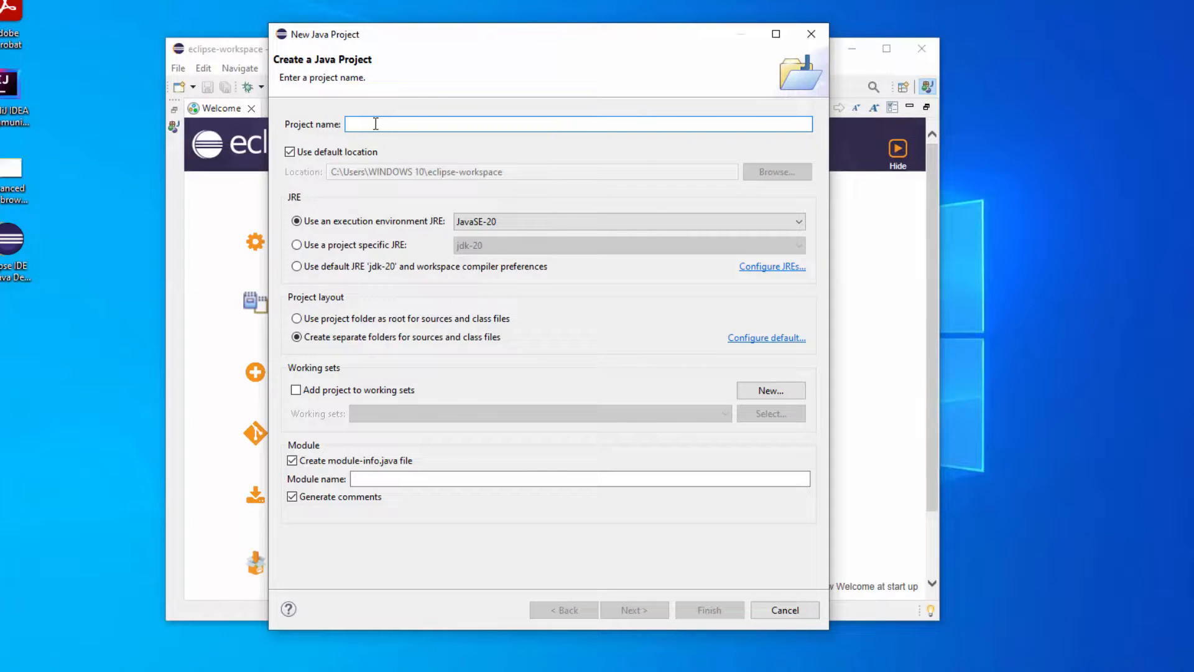
text(H)
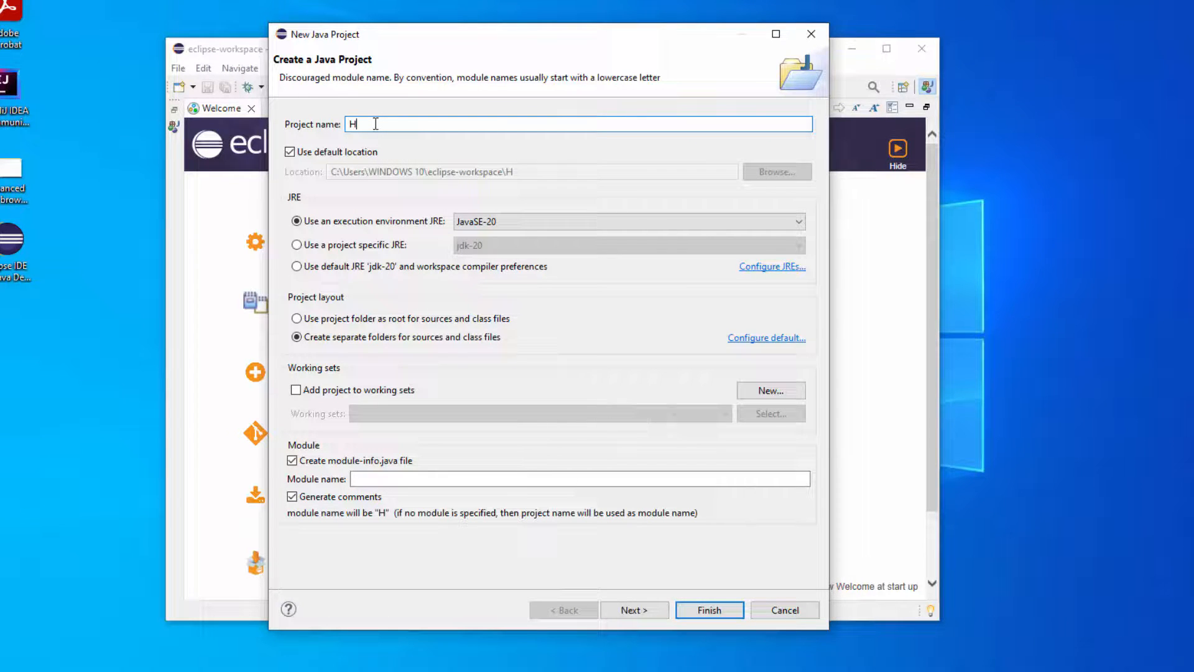
text(ello)
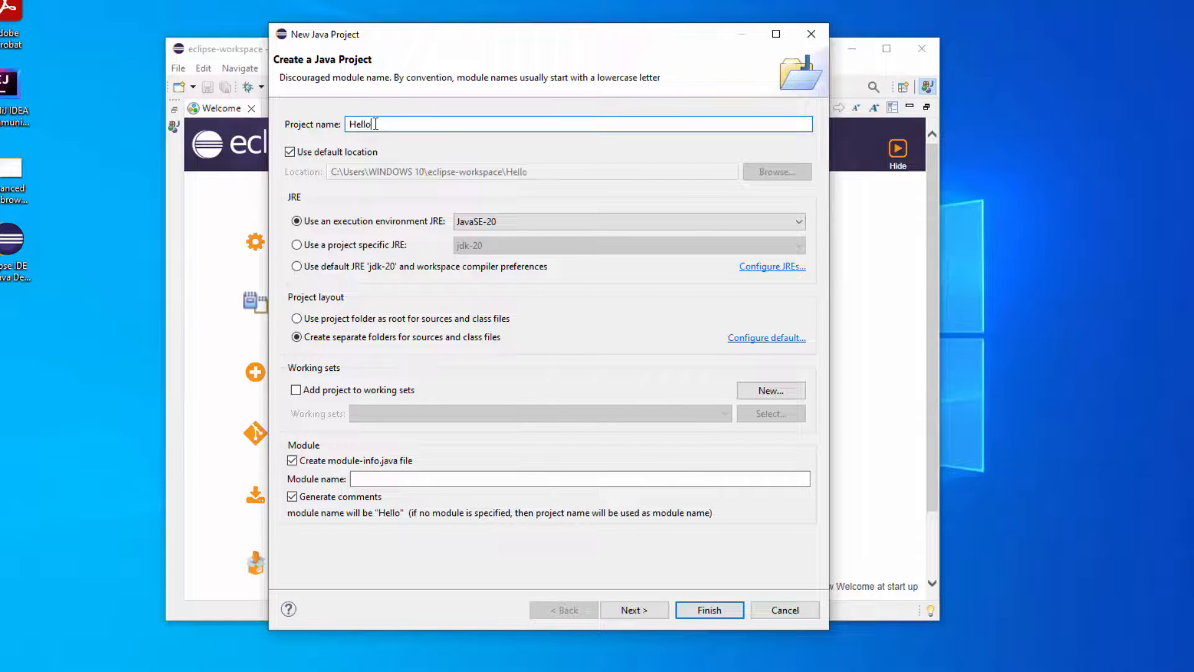
text(wordld)
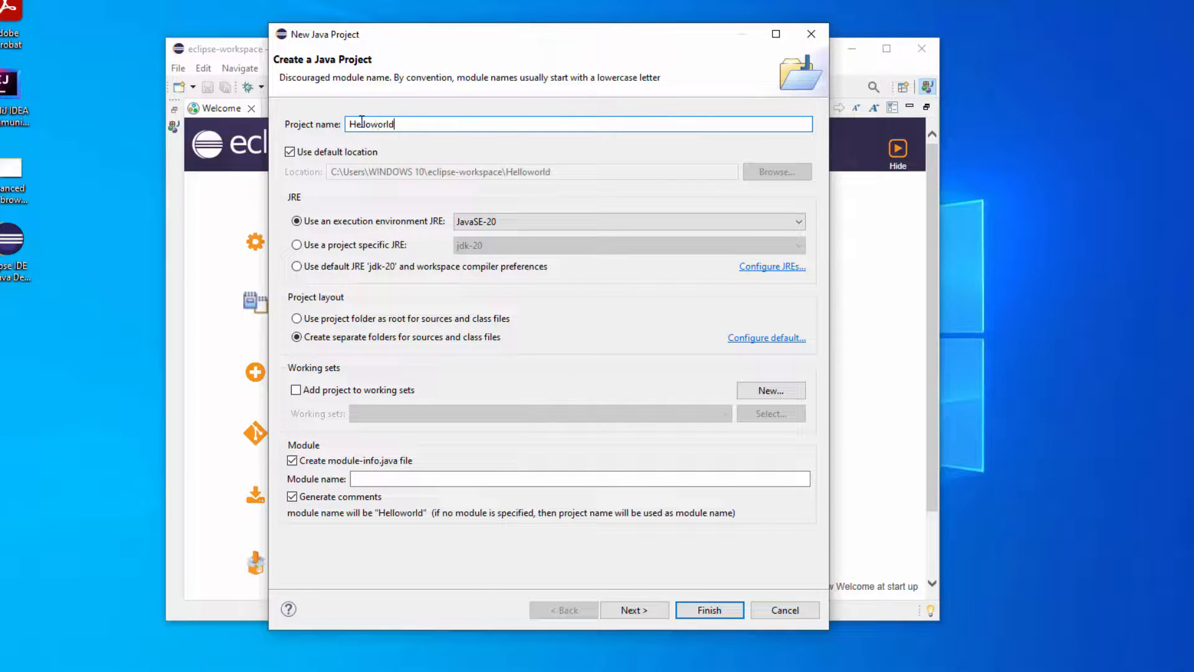
double_click(362, 119)
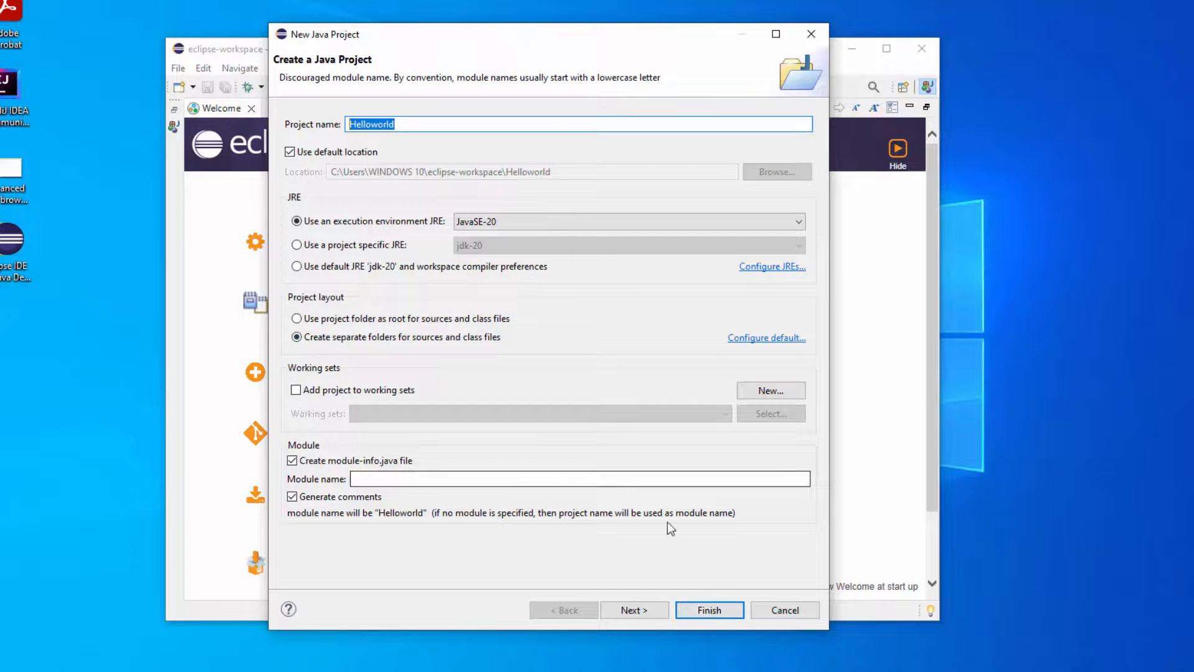
click(714, 611)
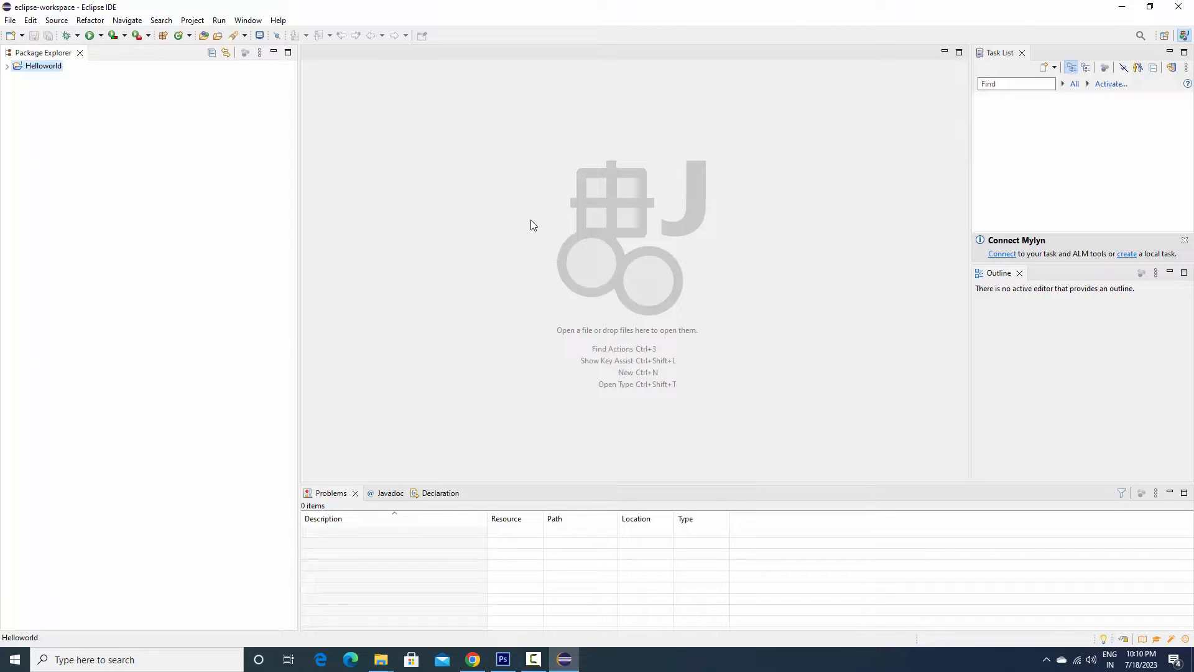
Expand the Helloworld project's src folder, open module-info.java and place the cursor after its closing brace.
click(7, 66)
click(38, 79)
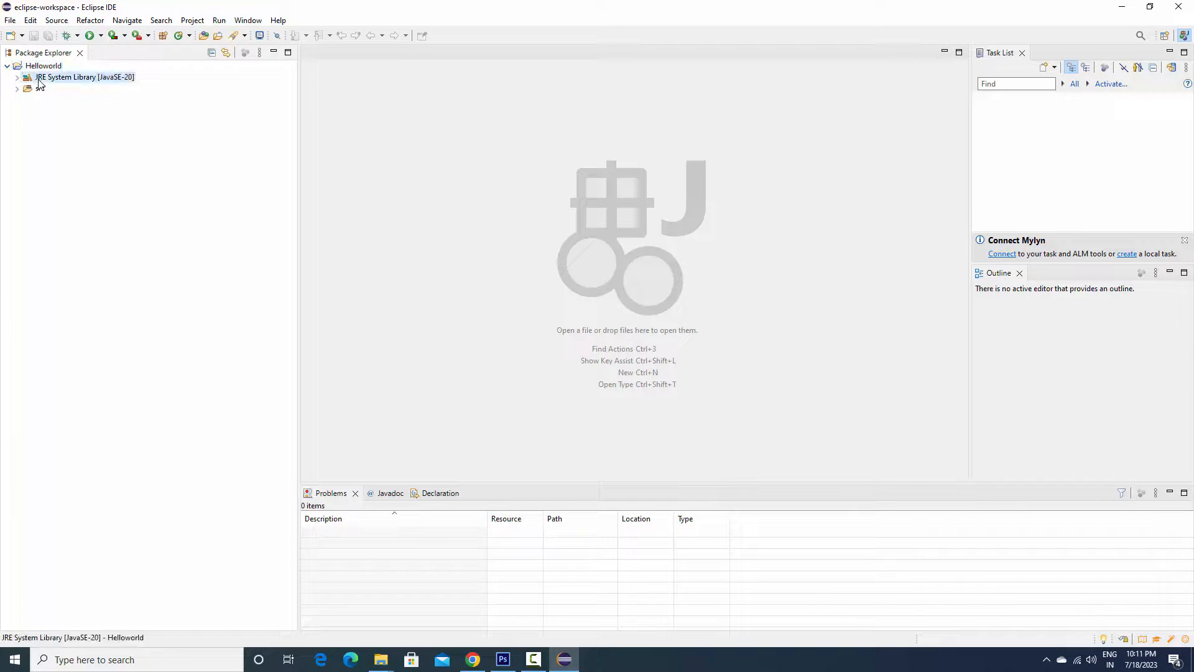
click(17, 89)
click(56, 103)
double_click(56, 101)
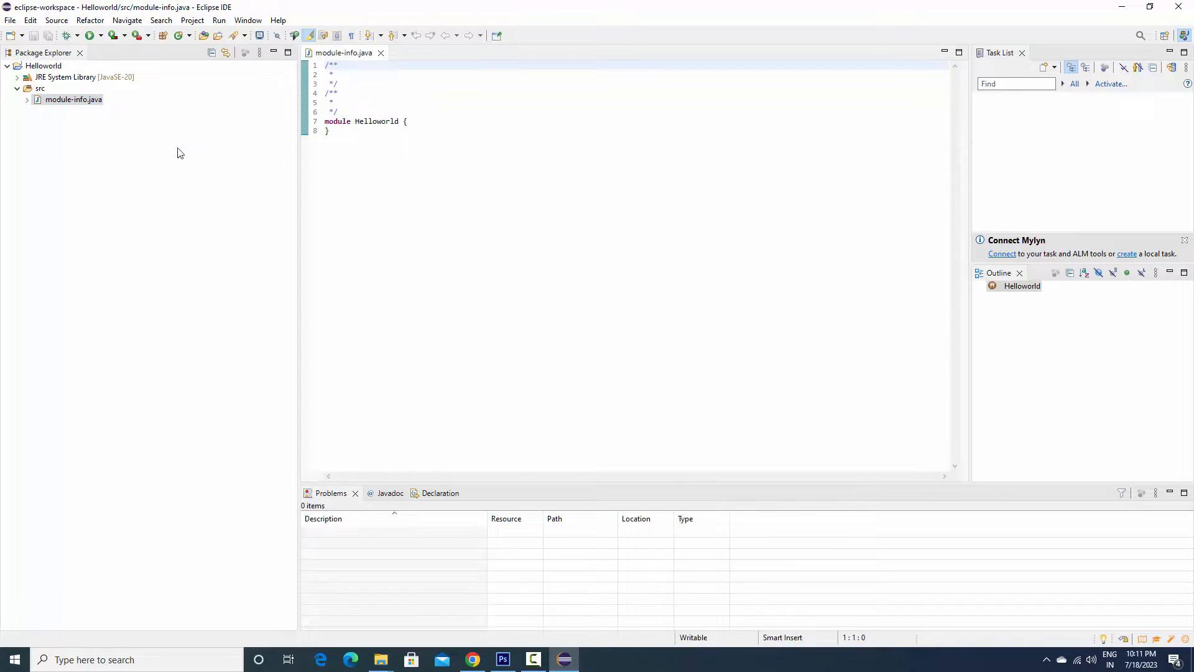
click(344, 131)
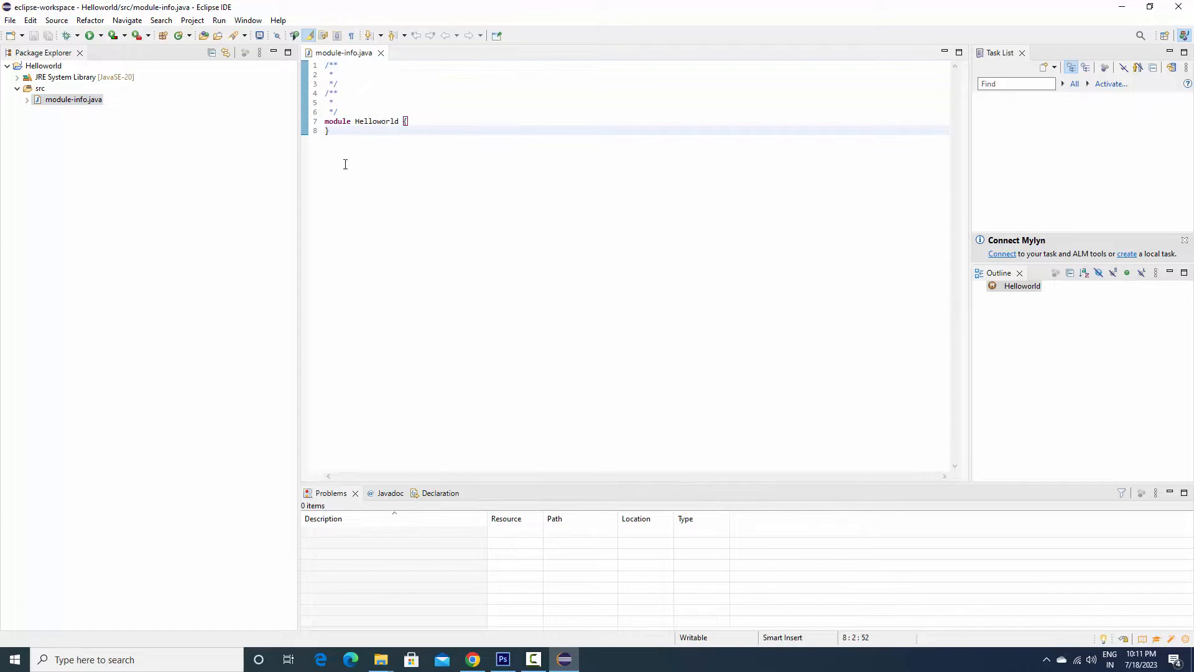